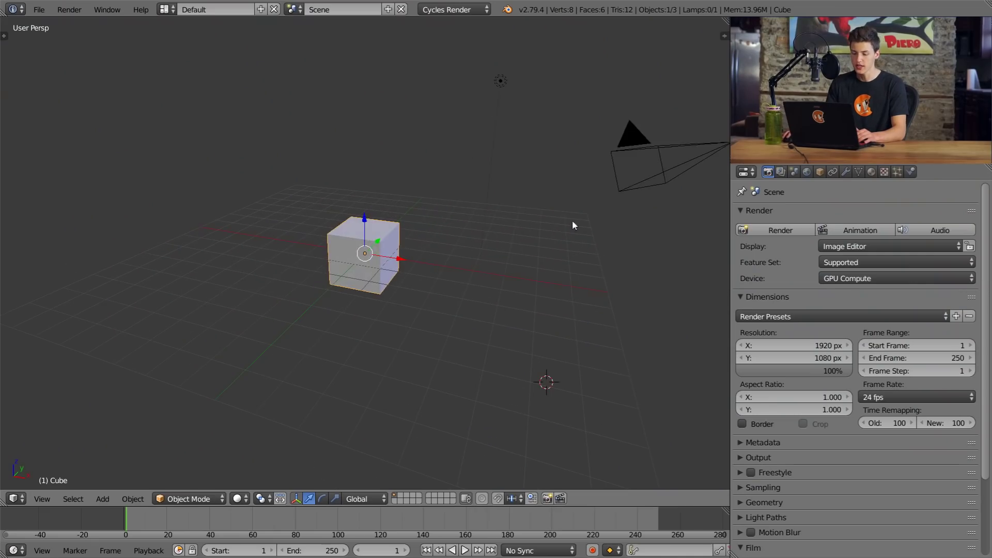
# Delete the default camera and lamp from the scene
pyautogui.rightClick(625, 187)
pyautogui.press('x')
pyautogui.click(622, 184)
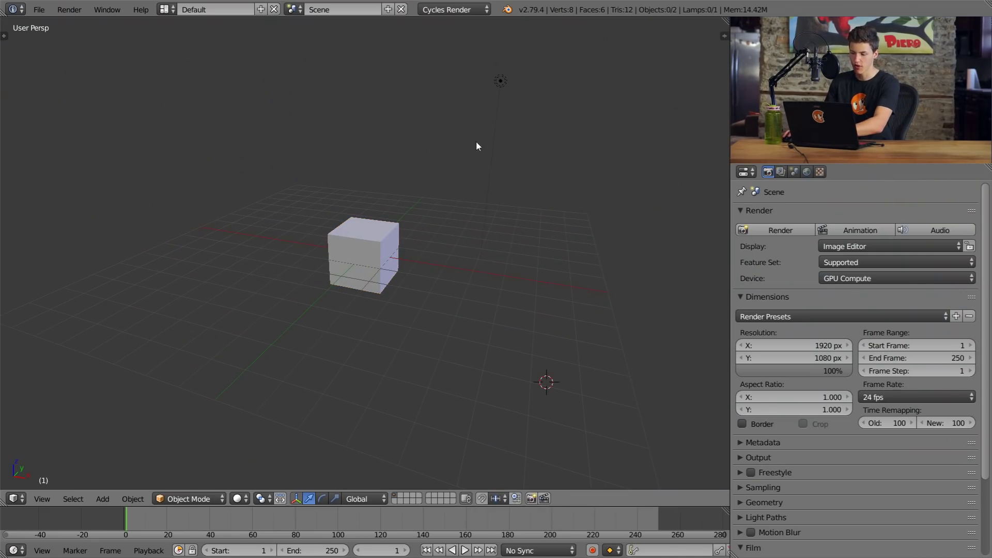
pyautogui.rightClick(499, 78)
pyautogui.press('Delete')
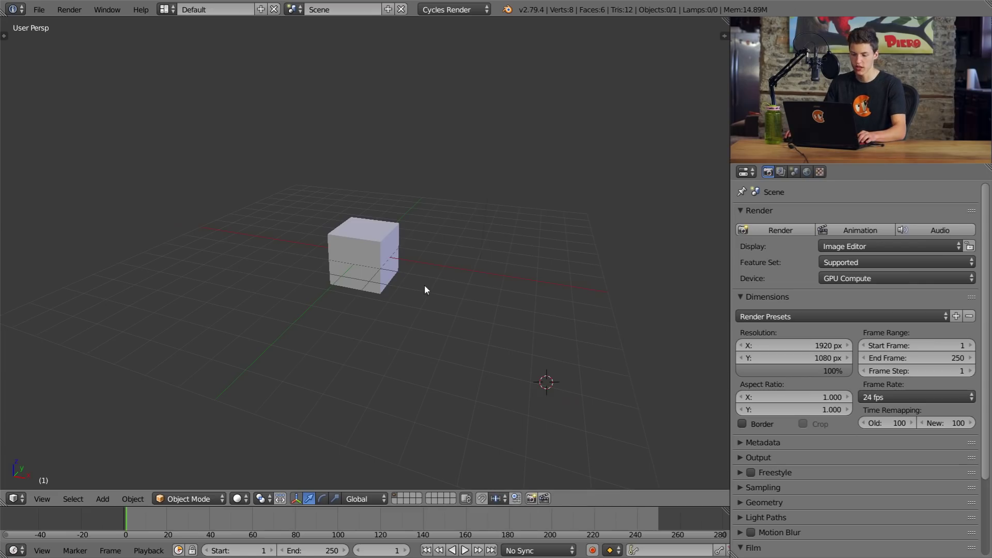
# Snap the 3D cursor to the scene centre and orbit around the cube
pyautogui.hotkey('shift', 'c')
pyautogui.hotkey('shift', 's')
pyautogui.click(395, 356)
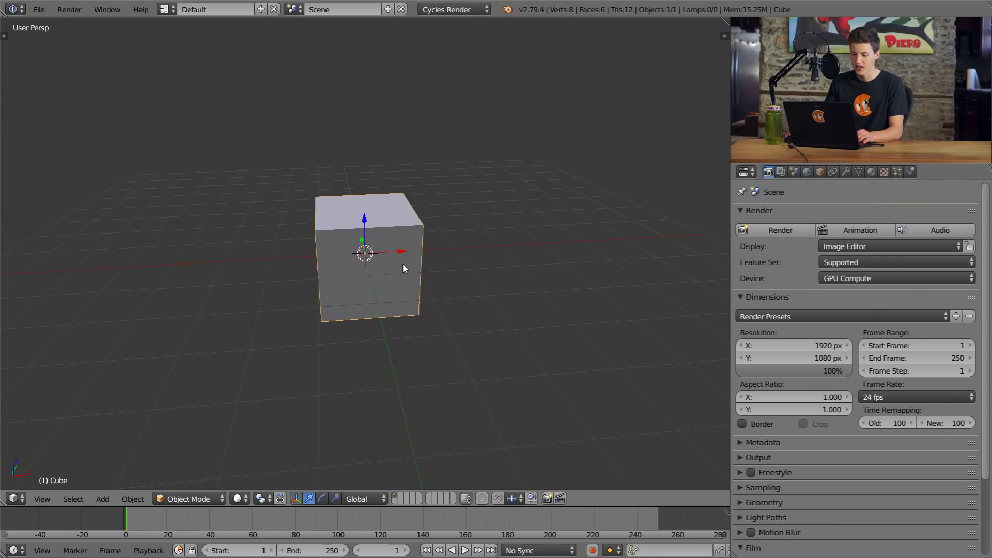
pyautogui.moveTo(402, 265); pyautogui.dragTo(504, 259, button='middle')
pyautogui.scroll(5, 505, 265)
pyautogui.moveTo(437, 261); pyautogui.dragTo(309, 295, button='middle')
pyautogui.scroll(-4, 548, 327)
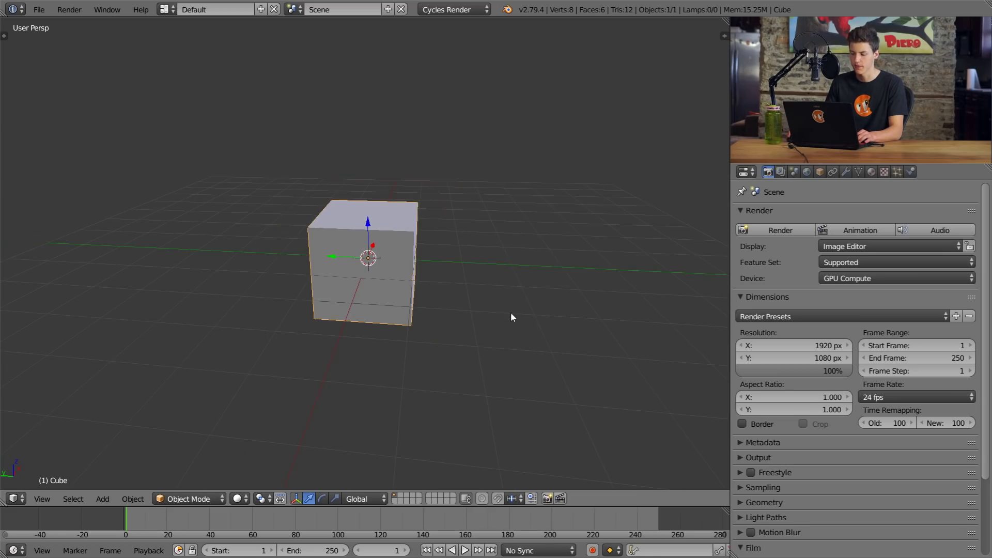
# Switch the Cycles feature set to Experimental
pyautogui.click(853, 263)
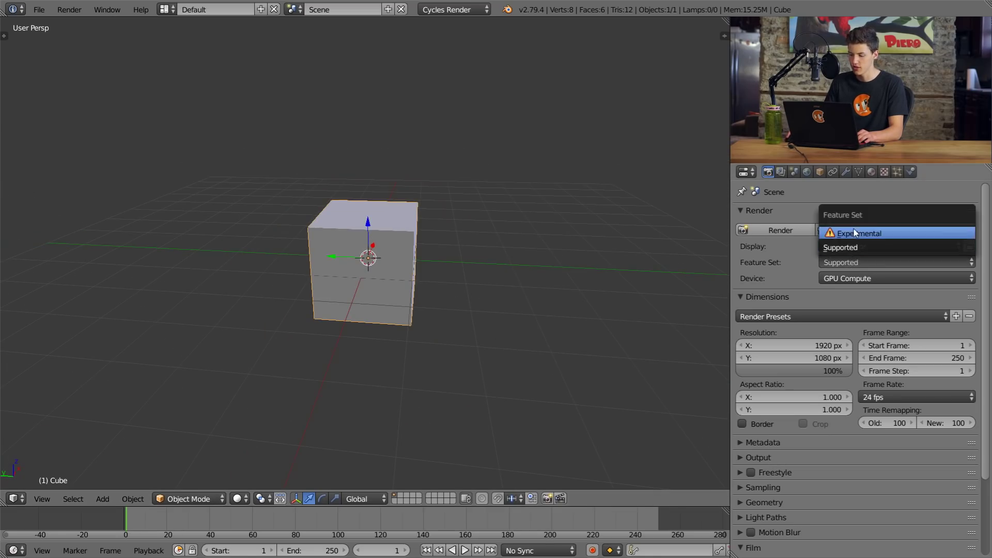
pyautogui.click(854, 234)
pyautogui.scroll(3, 421, 275)
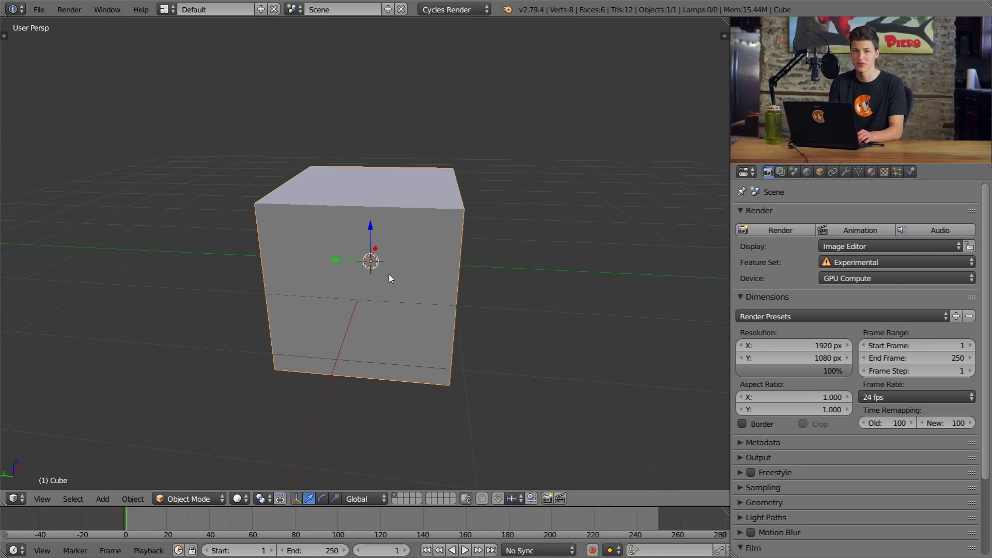
# Add a Subdivision Surface modifier to the cube with Adaptive subdivision enabled
pyautogui.click(846, 173)
pyautogui.click(845, 216)
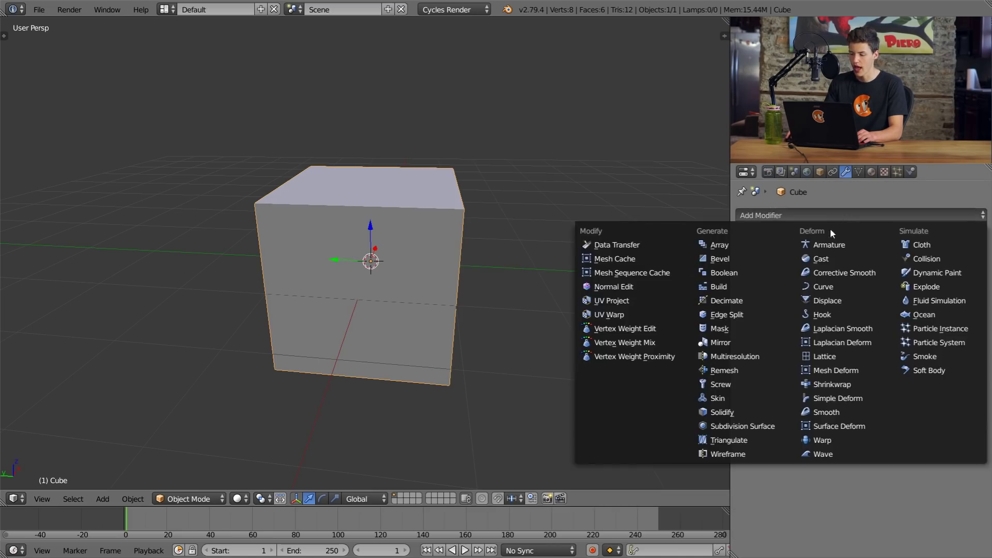
pyautogui.click(739, 426)
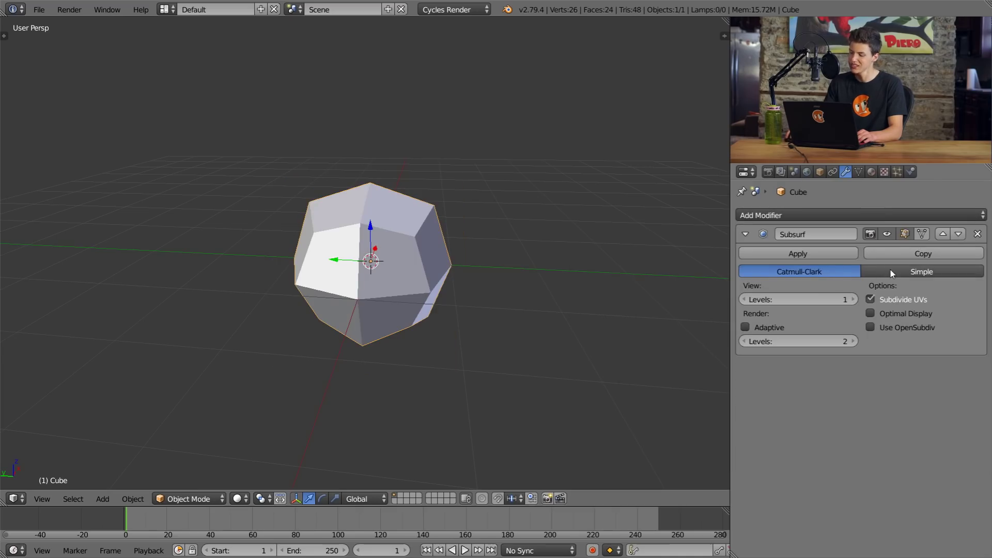
pyautogui.click(768, 329)
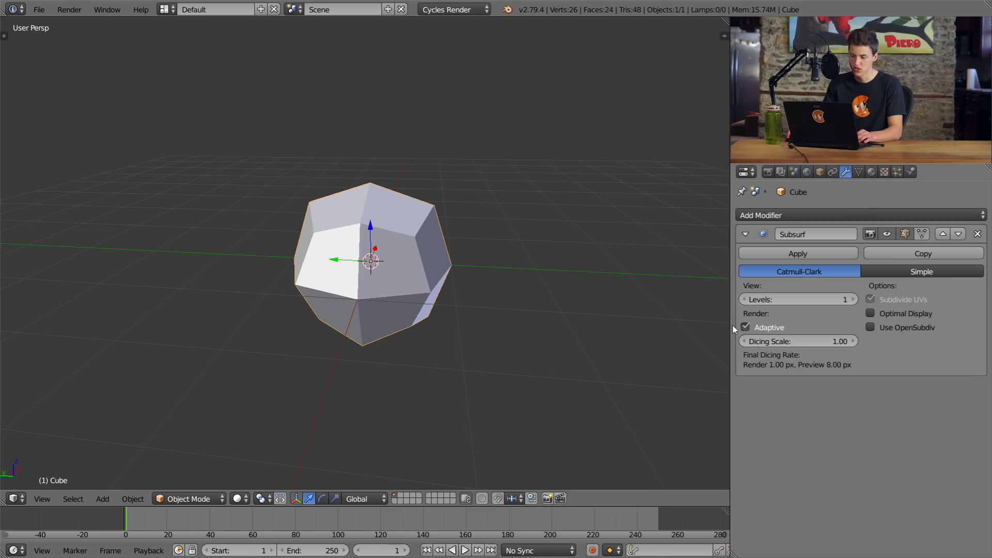
pyautogui.moveTo(646, 305); pyautogui.dragTo(544, 276, button='middle')
pyautogui.scroll(3, 541, 272)
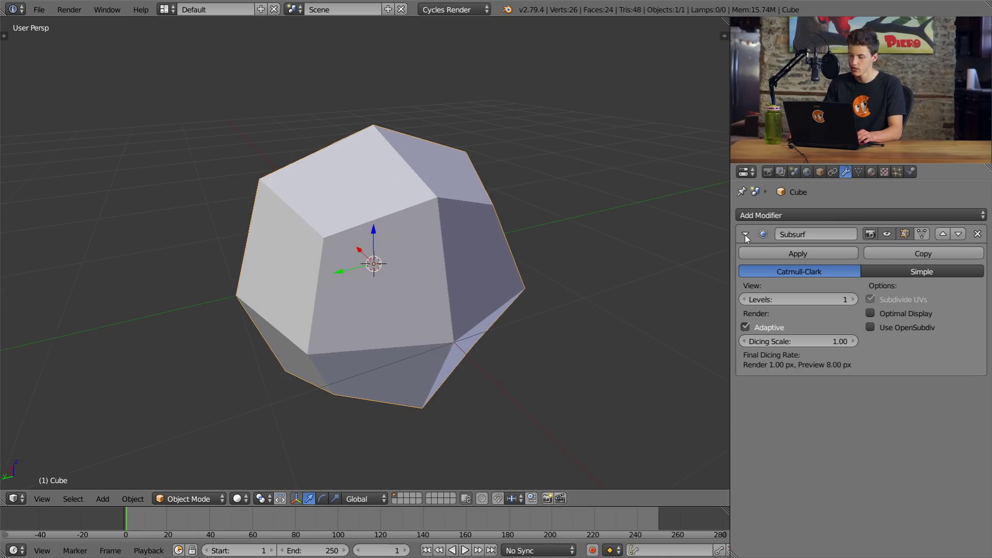
pyautogui.click(875, 174)
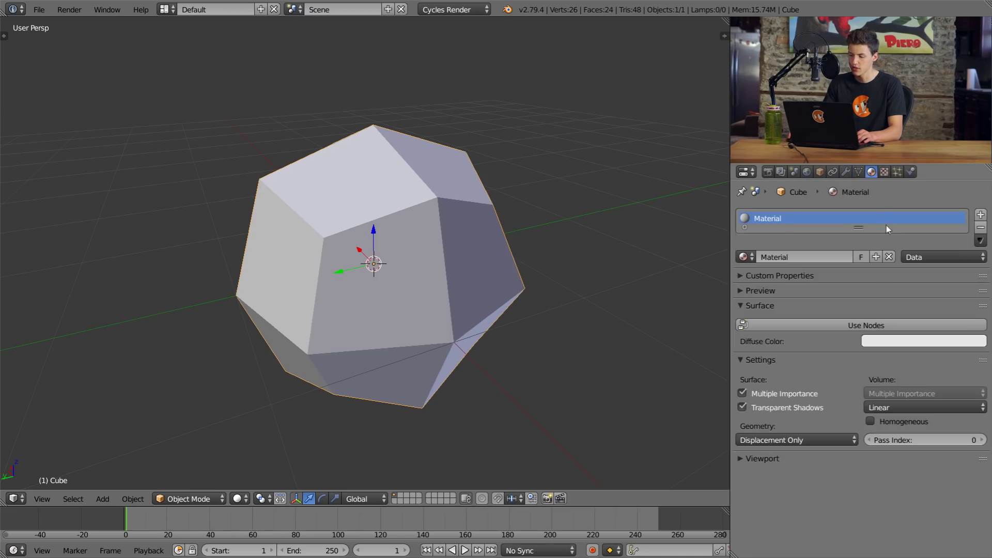
# Turn on Use Nodes for the cube's material and make the left split area a Node Editor
pyautogui.click(811, 329)
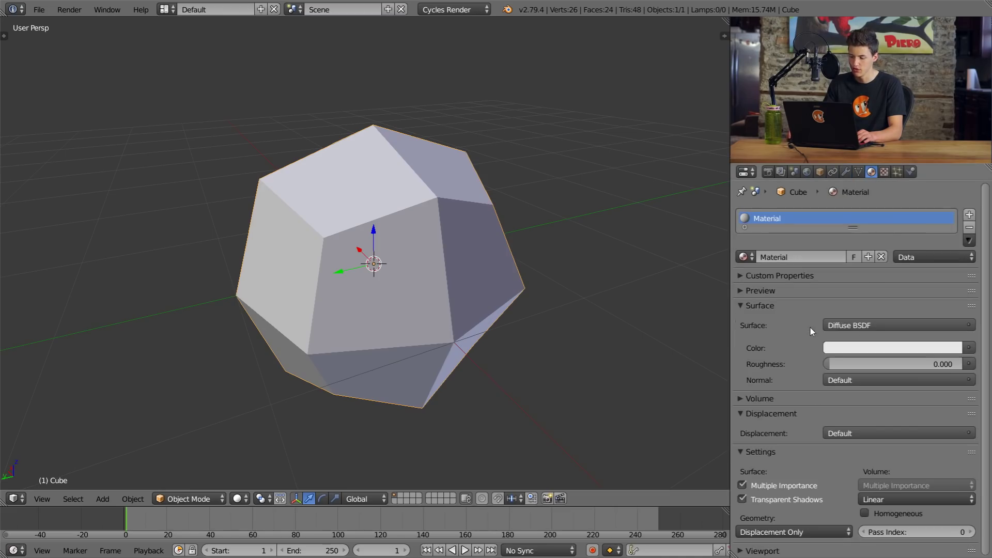
pyautogui.moveTo(7, 503); pyautogui.dragTo(384, 472)
pyautogui.click(14, 499)
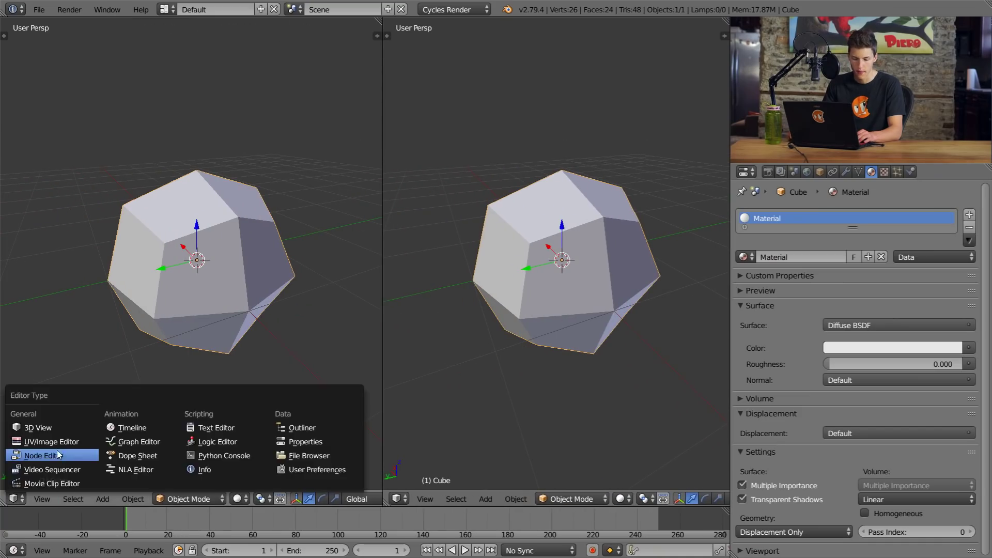
pyautogui.click(59, 455)
pyautogui.click(15, 499)
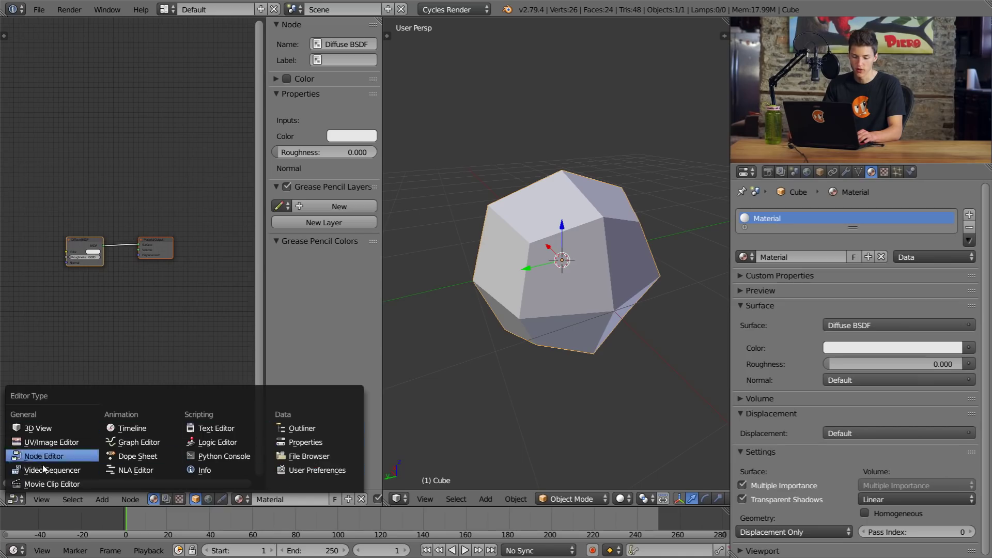
pyautogui.click(69, 454)
pyautogui.scroll(3, 223, 343)
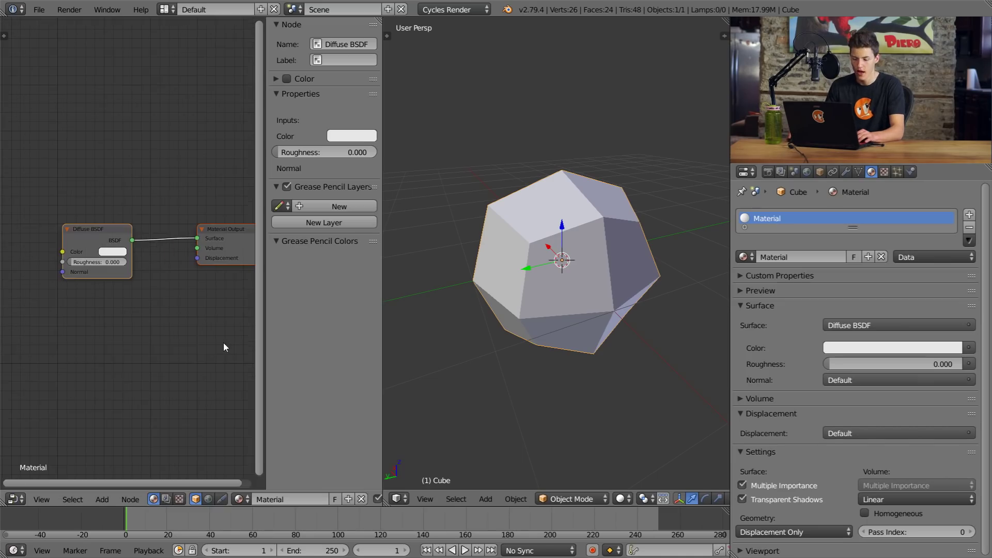
pyautogui.press('n')
# Centre the node view on the Diffuse BSDF and Material Output nodes
pyautogui.moveTo(238, 340); pyautogui.dragTo(191, 306, button='middle')
pyautogui.scroll(2, 191, 306)
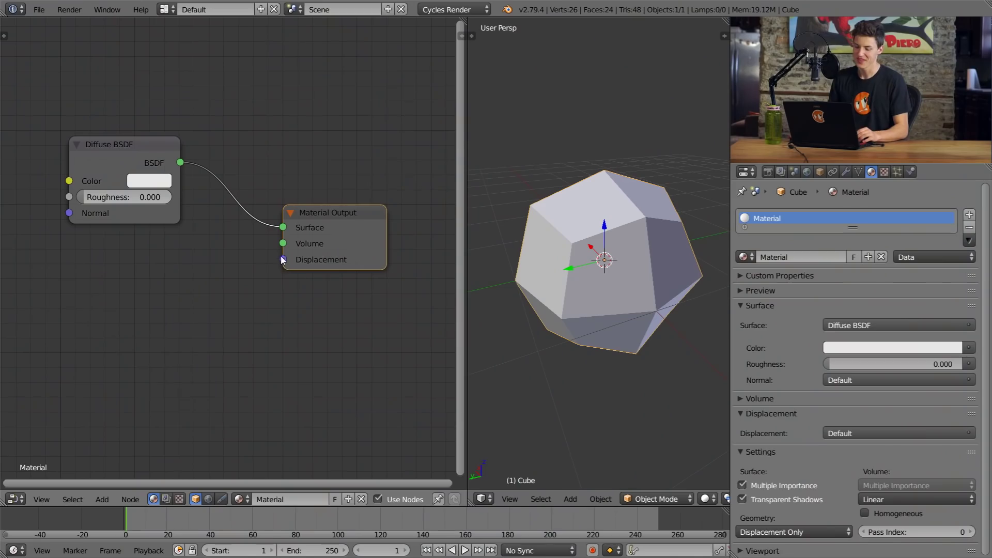
pyautogui.moveTo(282, 259); pyautogui.dragTo(252, 285)
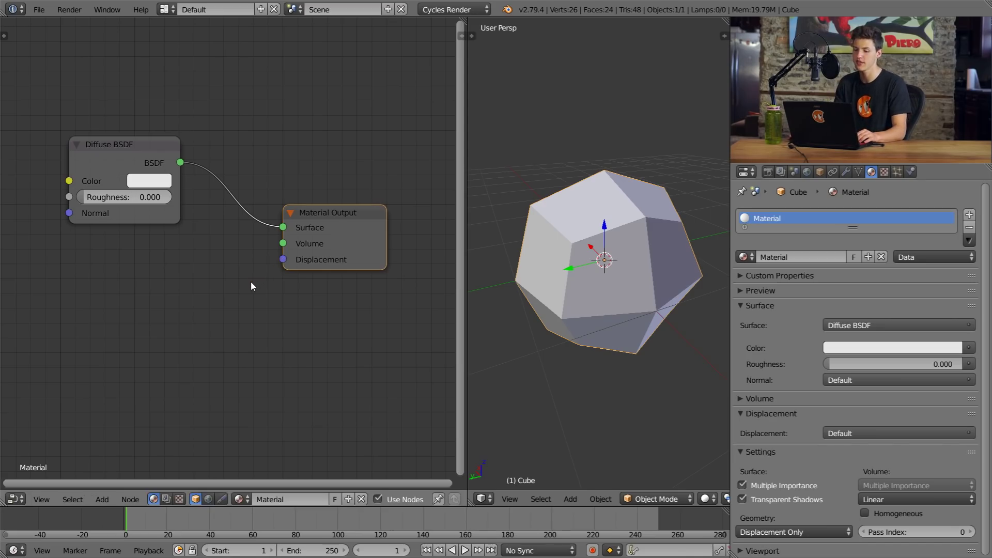
pyautogui.scroll(-1, 155, 266)
pyautogui.moveTo(82, 206); pyautogui.dragTo(56, 220)
pyautogui.keyDown('ctrl'); pyautogui.hscroll(-3, 232, 266); pyautogui.keyUp('ctrl')
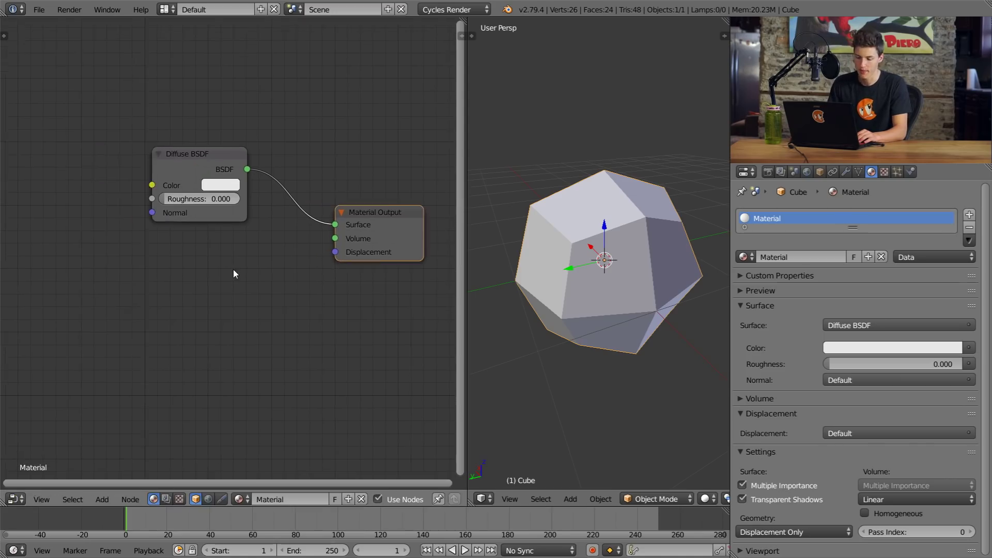
pyautogui.scroll(2, 233, 269)
pyautogui.moveTo(237, 264); pyautogui.dragTo(191, 250, button='middle')
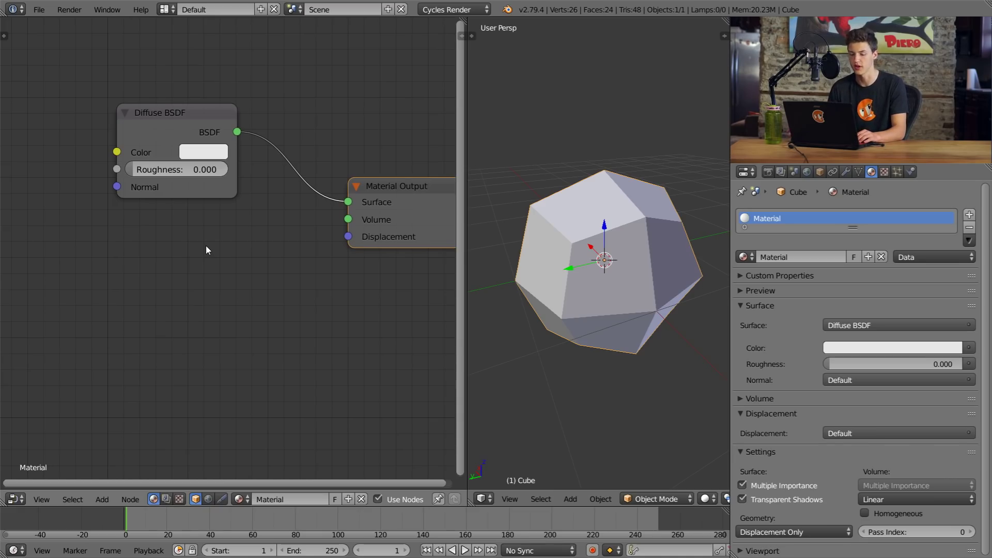
pyautogui.scroll(-2, 206, 252)
pyautogui.hotkey('shift', 'a')
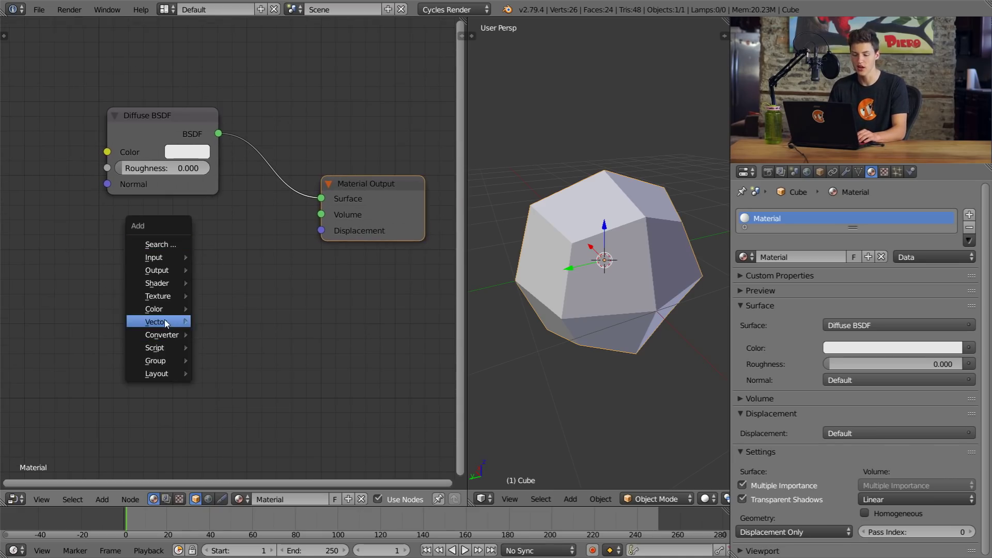
# Add a Vector Displacement node and connect it to the Material Output's Displacement
pyautogui.moveTo(164, 320)
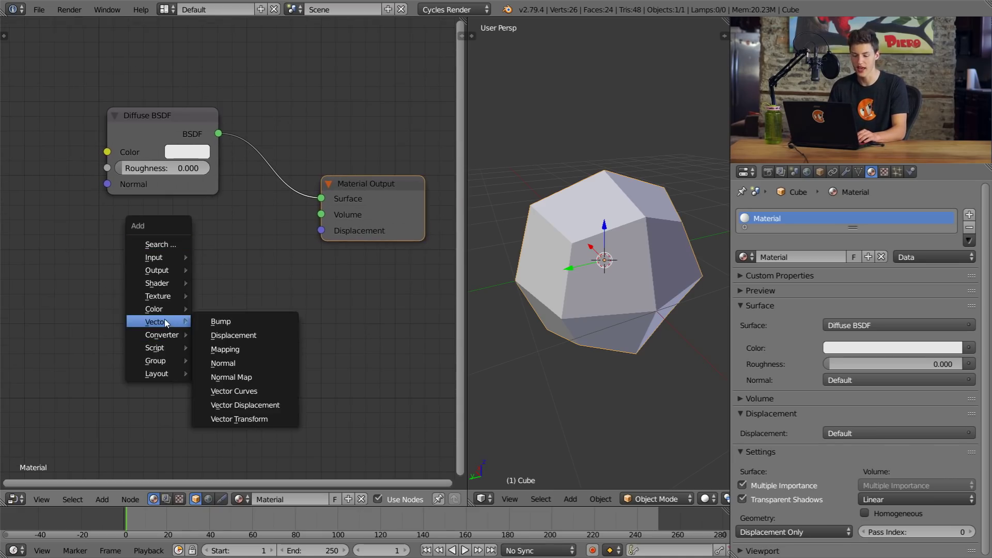
pyautogui.click(247, 405)
pyautogui.click(117, 209)
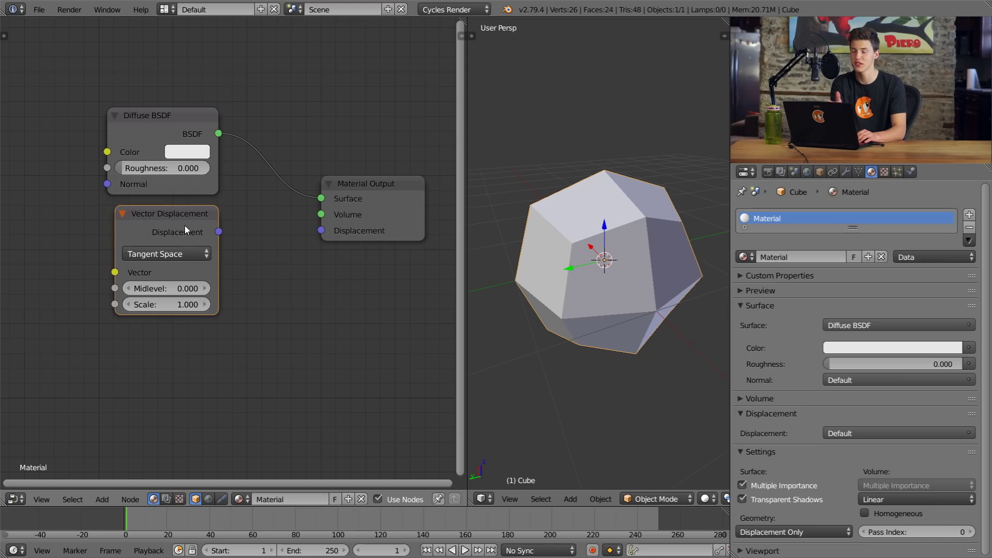
pyautogui.scroll(1, 185, 225)
pyautogui.moveTo(263, 262); pyautogui.dragTo(393, 260)
pyautogui.moveTo(420, 290); pyautogui.dragTo(374, 260, button='middle')
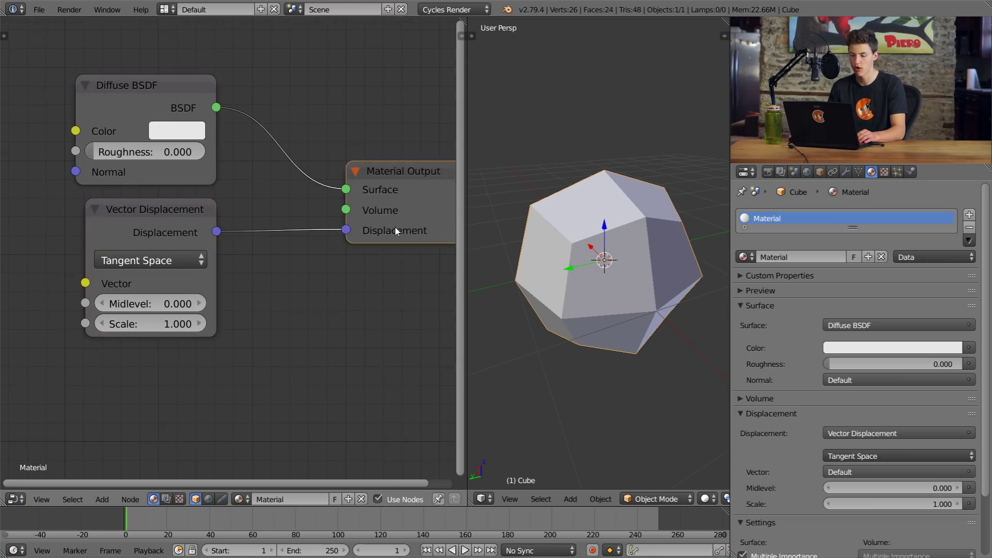
pyautogui.moveTo(247, 229); pyautogui.dragTo(231, 230, button='middle')
pyautogui.moveTo(167, 269)
pyautogui.mouseDown(button='middle')
pyautogui.moveTo(100, 264)
pyautogui.moveTo(164, 275)
pyautogui.mouseUp(button='middle')
# Add an Image Texture loading Desktop's Ear_Vector_Displacement.png, feeding its Color into the displacement Vector
pyautogui.hotkey('shift', 'a')
pyautogui.moveTo(149, 251)
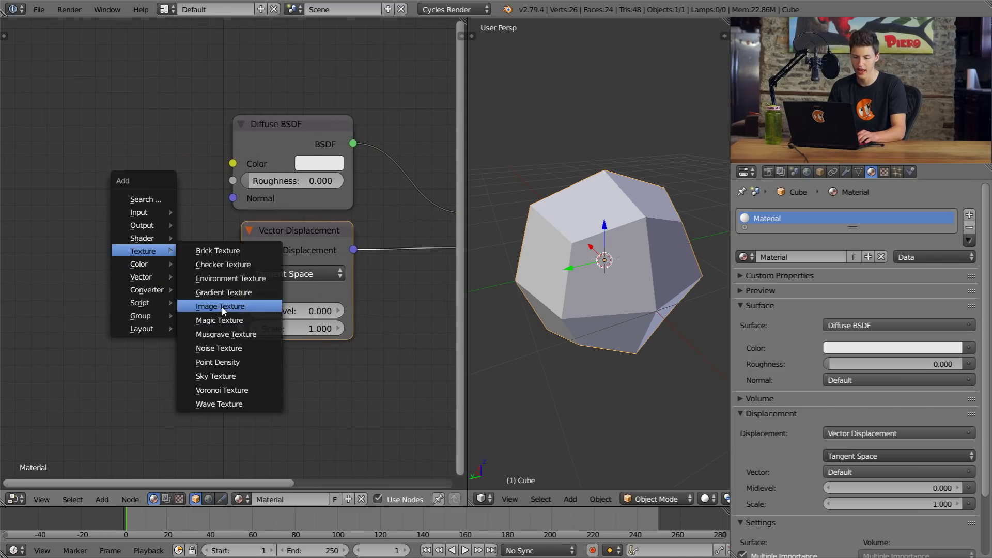
pyautogui.click(223, 307)
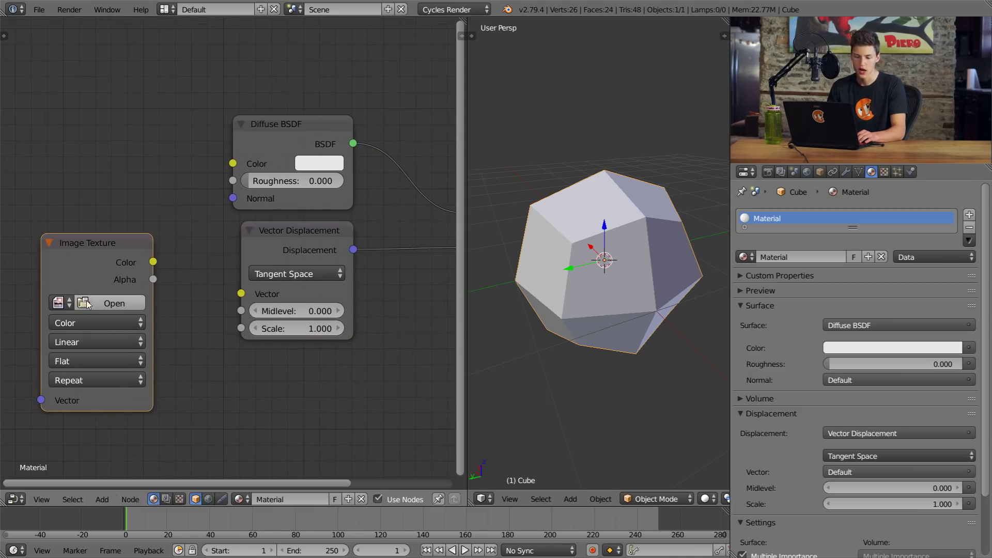
pyautogui.click(87, 305)
pyautogui.click(48, 146)
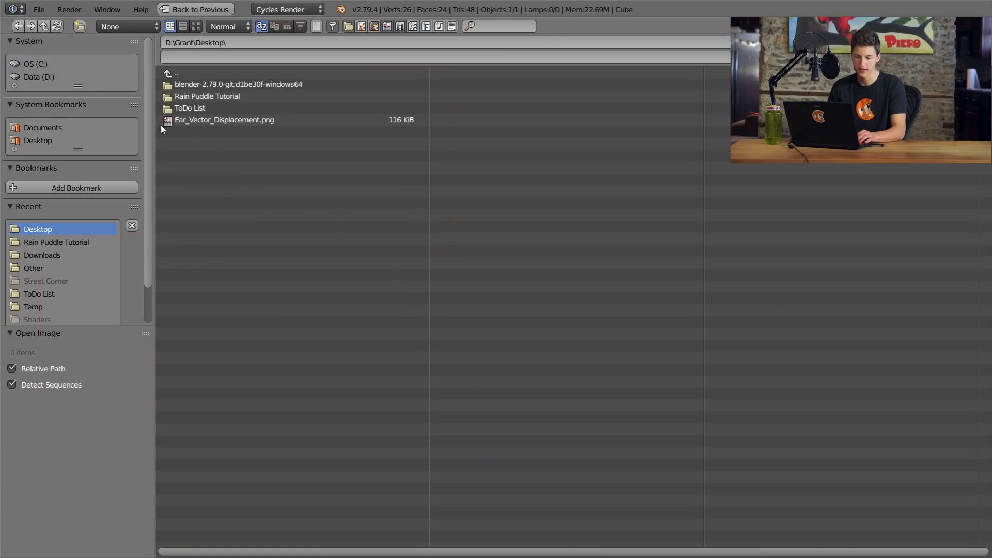
pyautogui.doubleClick(194, 120)
pyautogui.moveTo(152, 262); pyautogui.dragTo(241, 293)
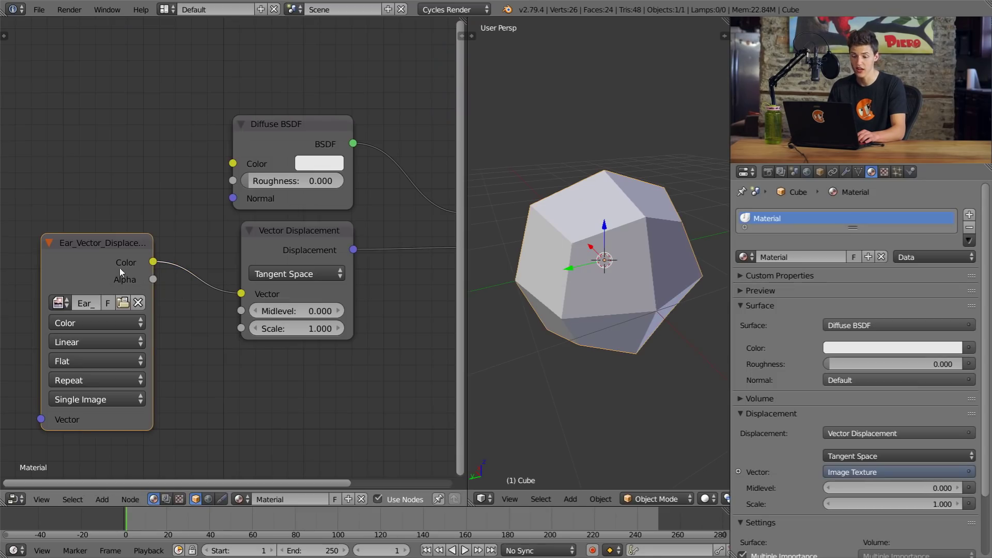
pyautogui.moveTo(145, 262); pyautogui.dragTo(184, 249)
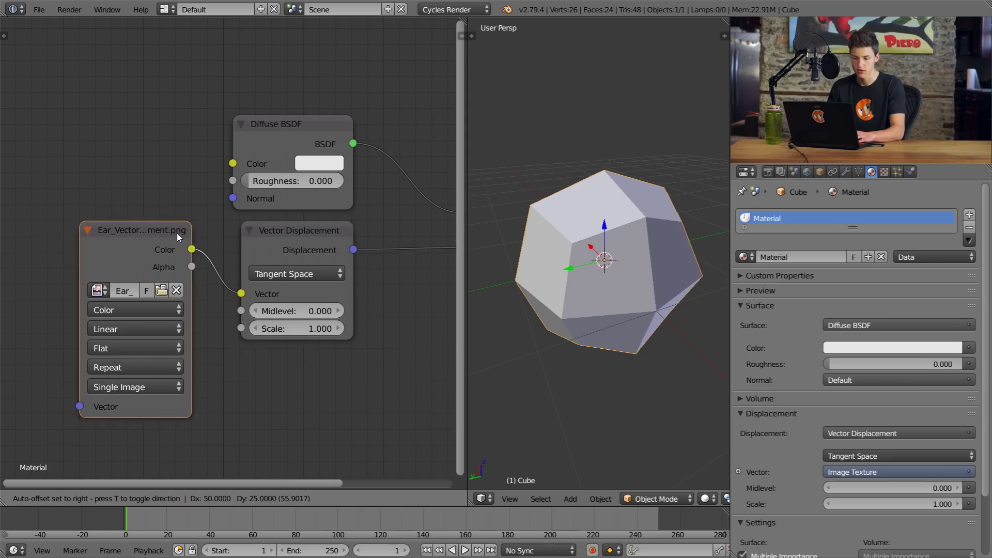
pyautogui.click(304, 237)
pyautogui.moveTo(290, 155); pyautogui.dragTo(294, 149)
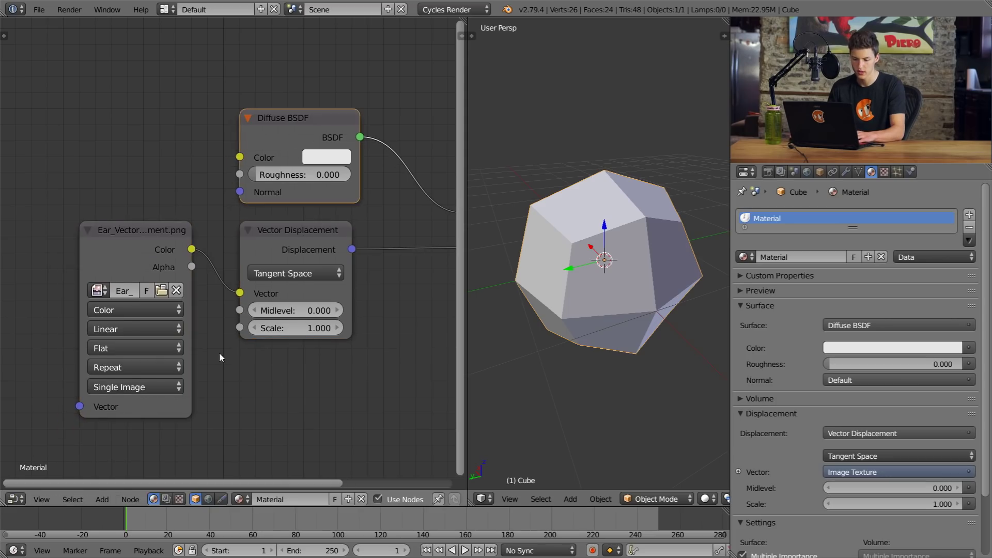
pyautogui.moveTo(166, 331); pyautogui.dragTo(206, 303, button='middle')
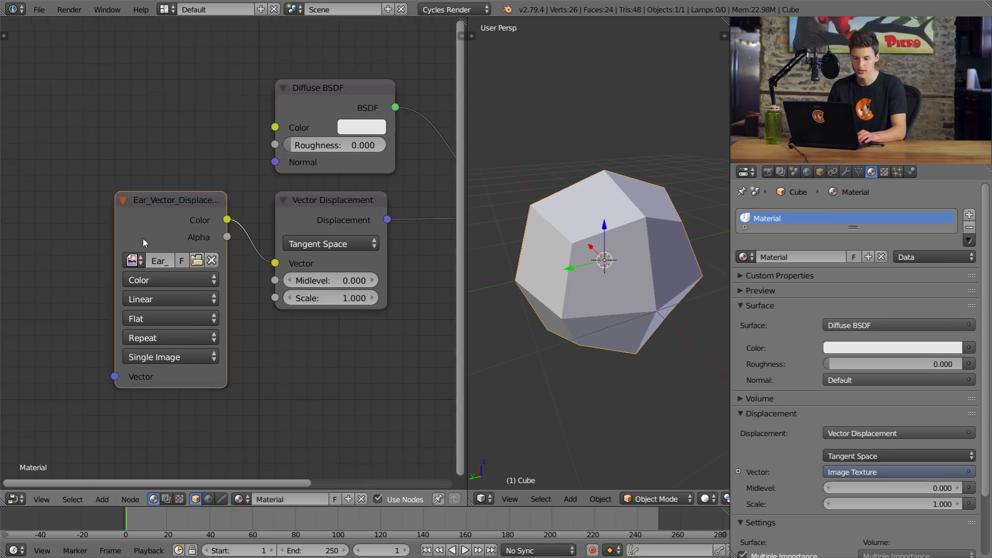
pyautogui.moveTo(143, 237); pyautogui.dragTo(235, 249, button='middle')
# Add a Texture Coordinate node and link its Generated output into the image's Vector input
pyautogui.hotkey('shift', 'a')
pyautogui.moveTo(44, 259)
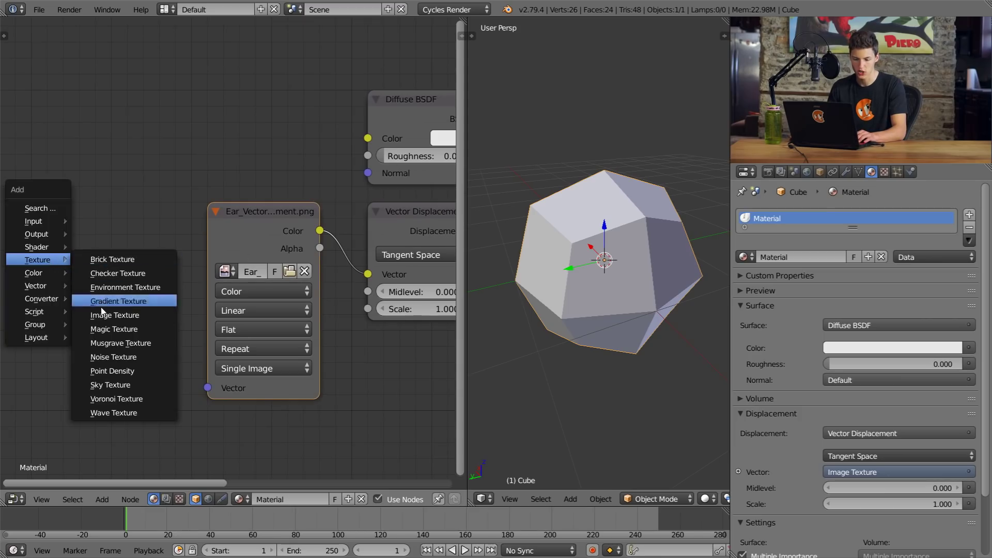
pyautogui.moveTo(46, 222)
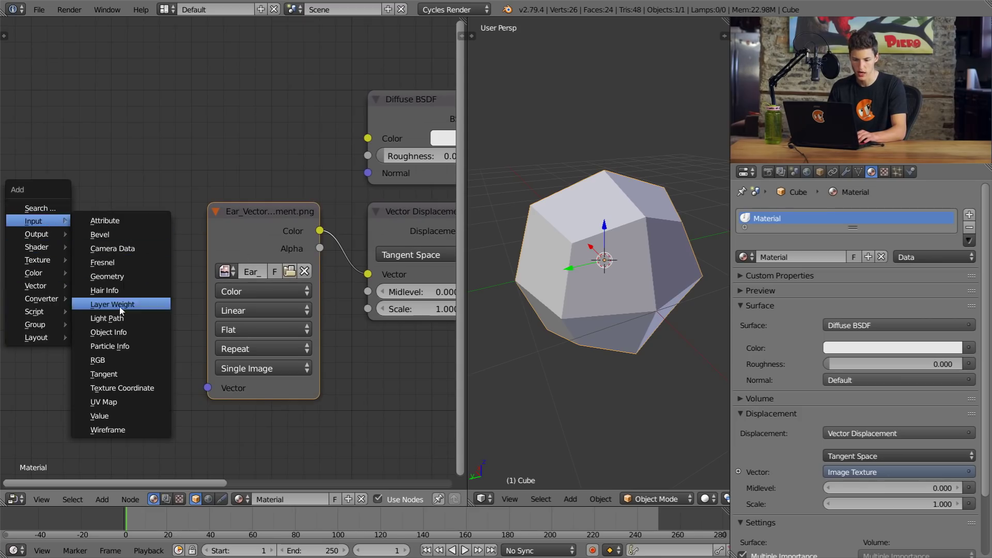
pyautogui.click(110, 386)
pyautogui.click(48, 212)
pyautogui.moveTo(159, 230); pyautogui.dragTo(203, 298)
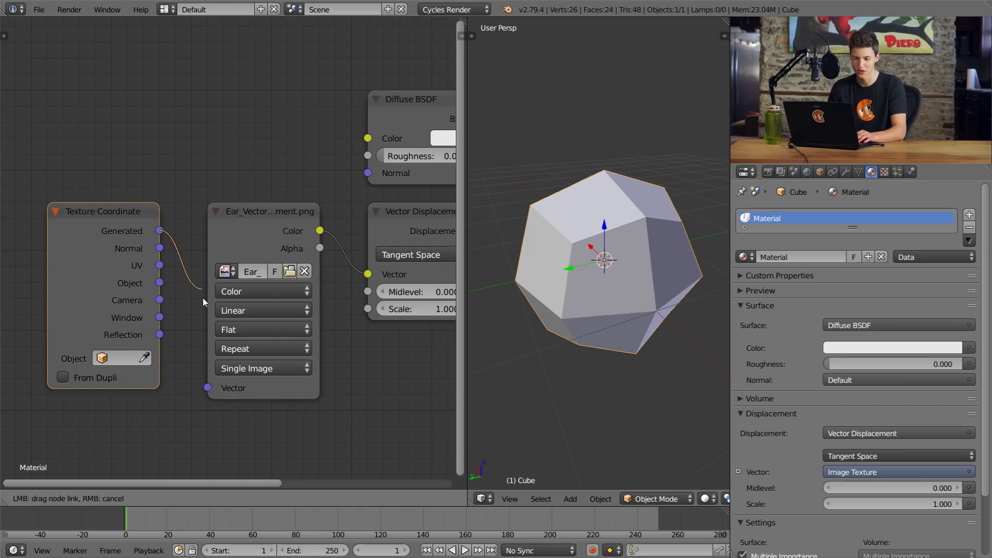
pyautogui.moveTo(194, 383); pyautogui.dragTo(208, 387)
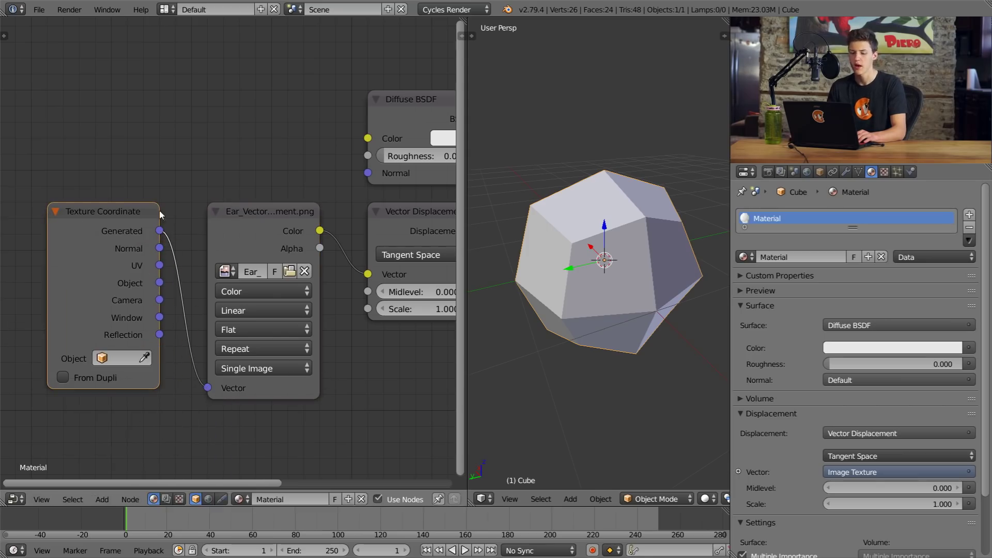
# Set the image texture's projection to Box
pyautogui.click(256, 397)
pyautogui.click(237, 329)
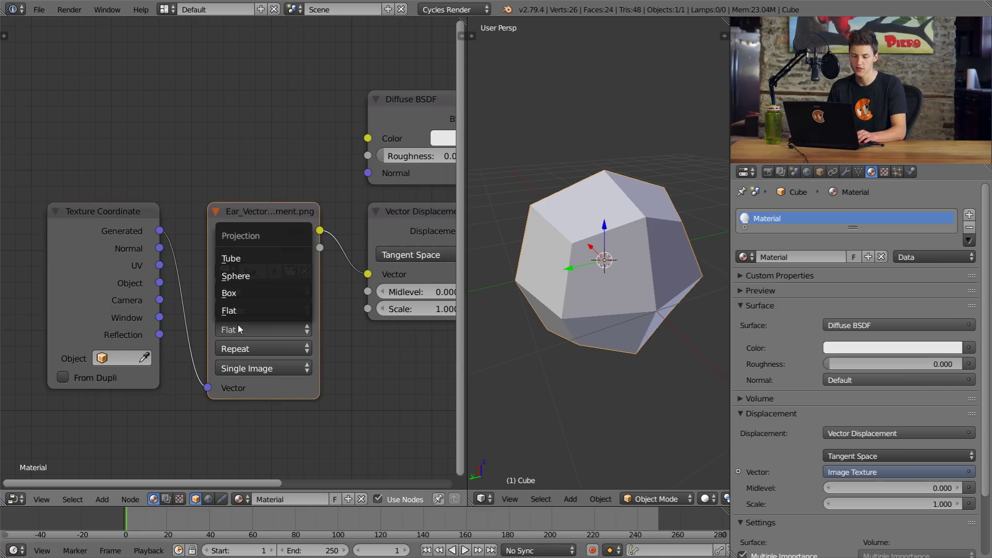
pyautogui.click(250, 292)
pyautogui.moveTo(335, 328); pyautogui.dragTo(254, 322, button='middle')
# Switch the viewport to Rendered shading and widen it to view the displaced cube
pyautogui.hotkey('shift', 'z')
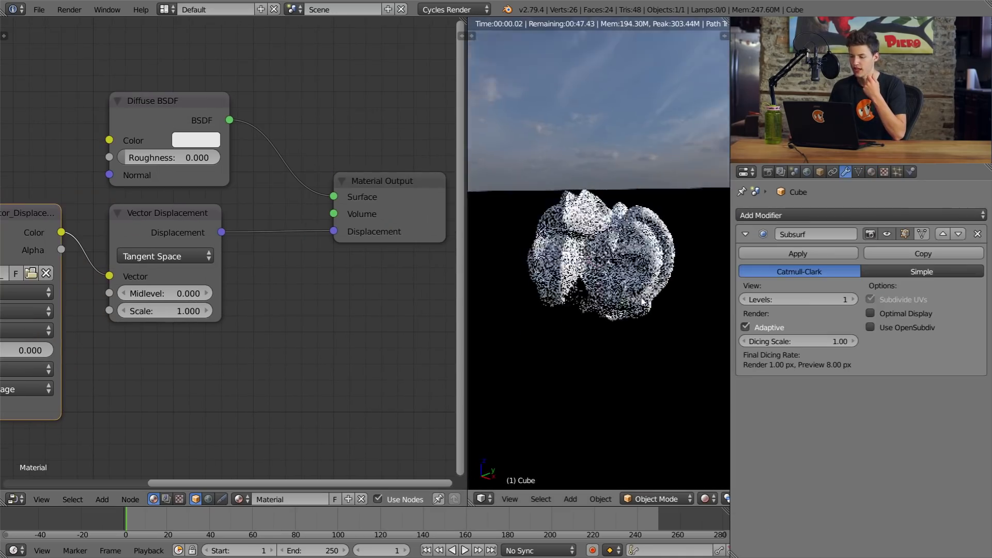
pyautogui.moveTo(643, 301); pyautogui.dragTo(523, 282, button='middle')
pyautogui.moveTo(468, 302); pyautogui.dragTo(283, 301)
pyautogui.moveTo(587, 262); pyautogui.dragTo(500, 251, button='middle')
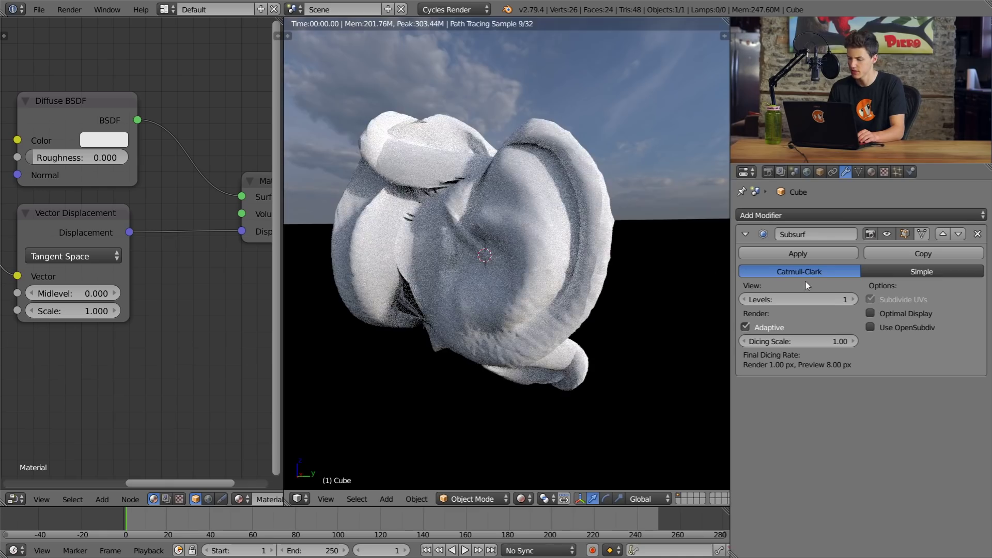
# Set the Subsurf modifier to Simple and the displacement Scale to 0.750, inspecting the ear
pyautogui.click(915, 272)
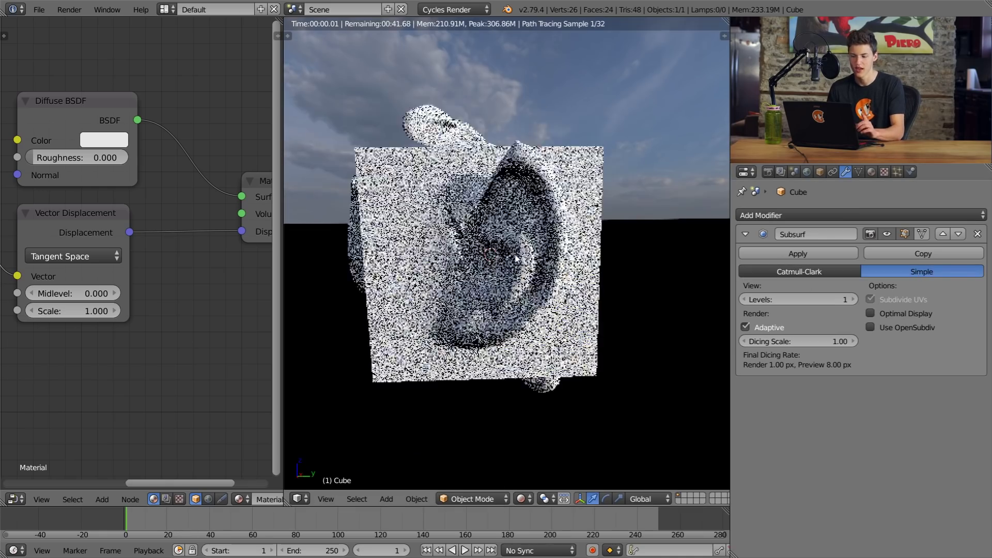
pyautogui.moveTo(558, 237); pyautogui.dragTo(622, 246, button='middle')
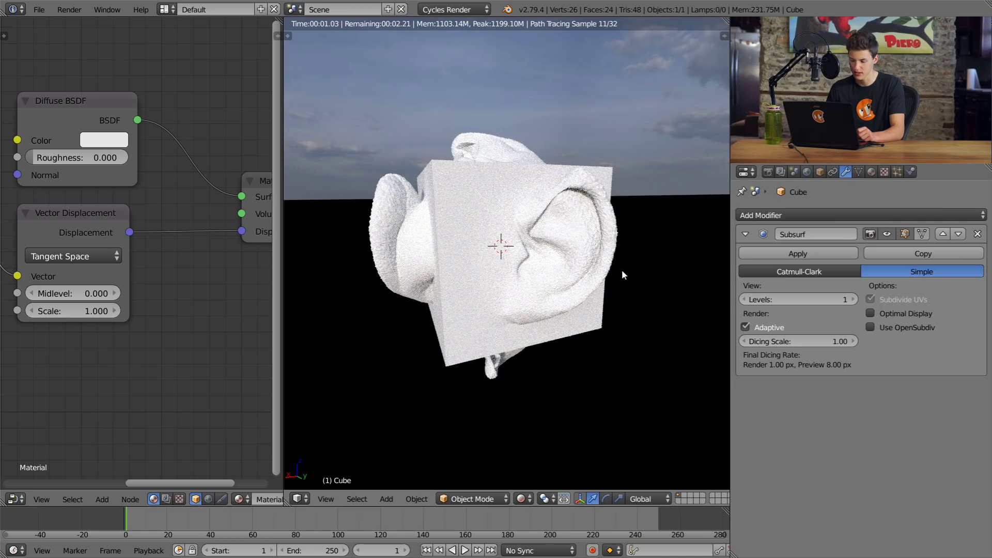
pyautogui.click(768, 171)
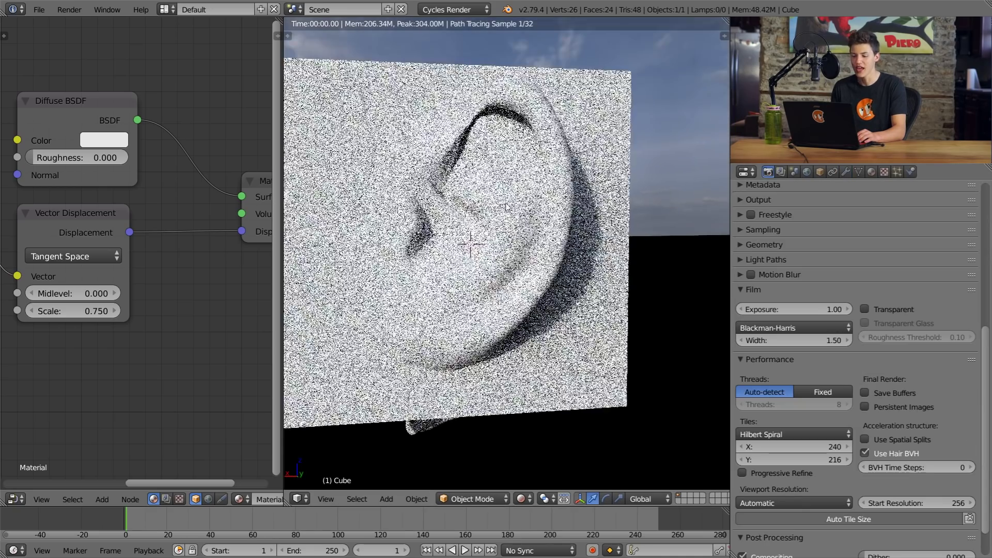
pyautogui.moveTo(496, 217); pyautogui.dragTo(481, 363, button='middle')
pyautogui.scroll(5, 441, 197)
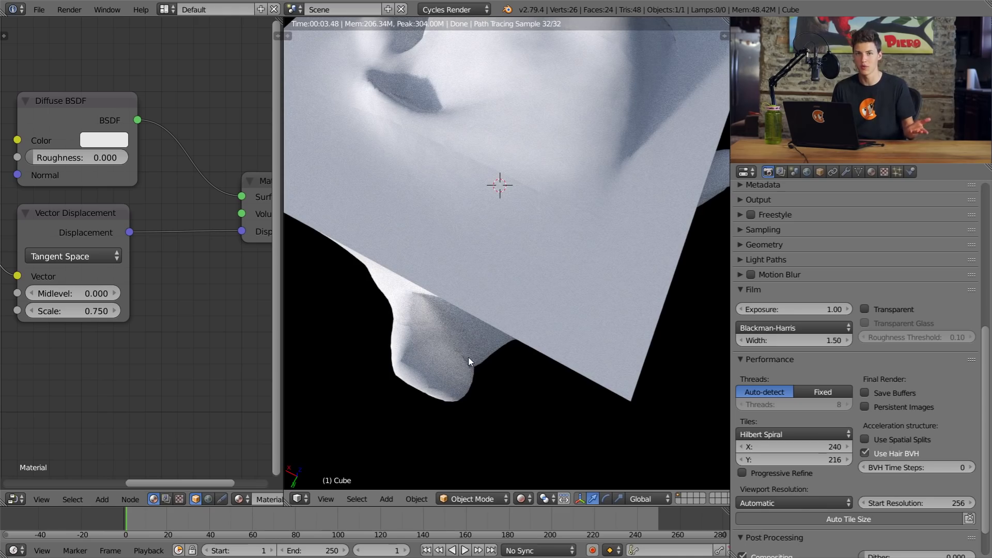
pyautogui.moveTo(414, 321); pyautogui.dragTo(533, 211, button='middle')
pyautogui.scroll(-5, 502, 234)
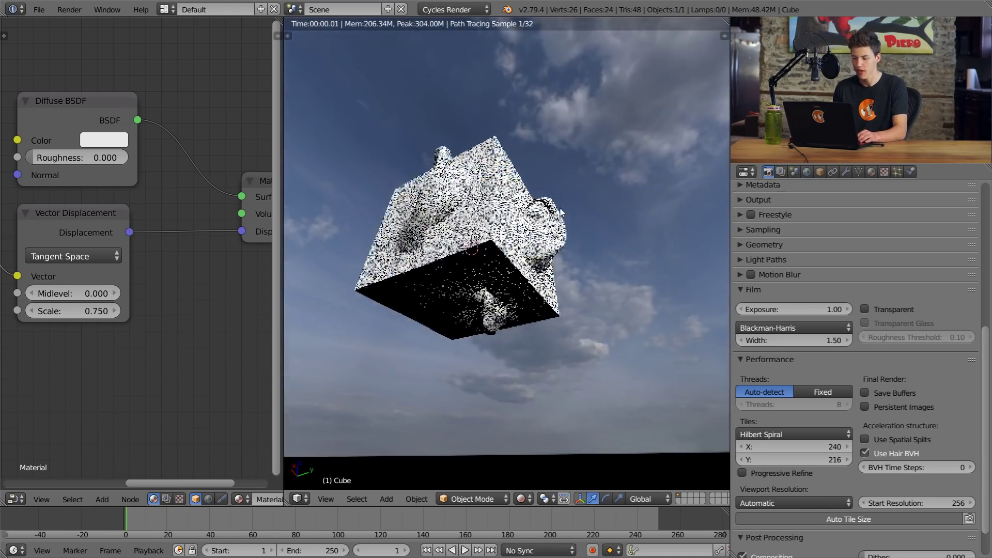